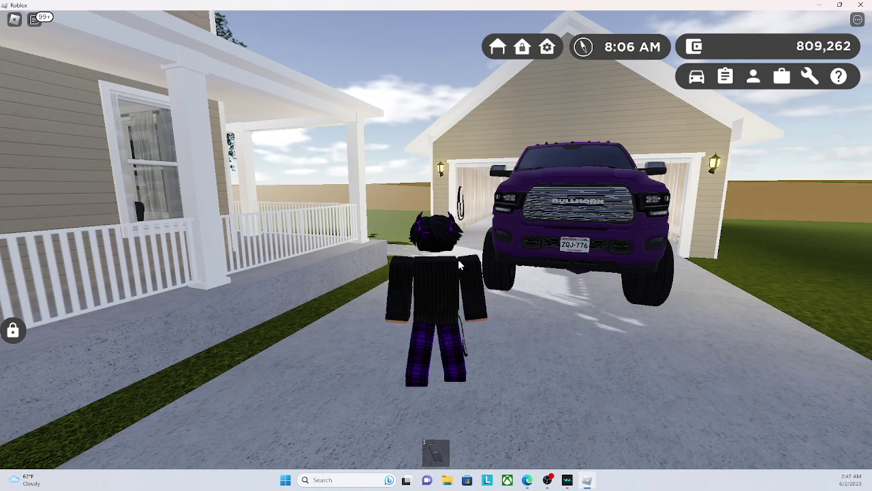
# Step: Walk the avatar up to the purple pickup, glancing toward the barn and back
pyautogui.press('w')
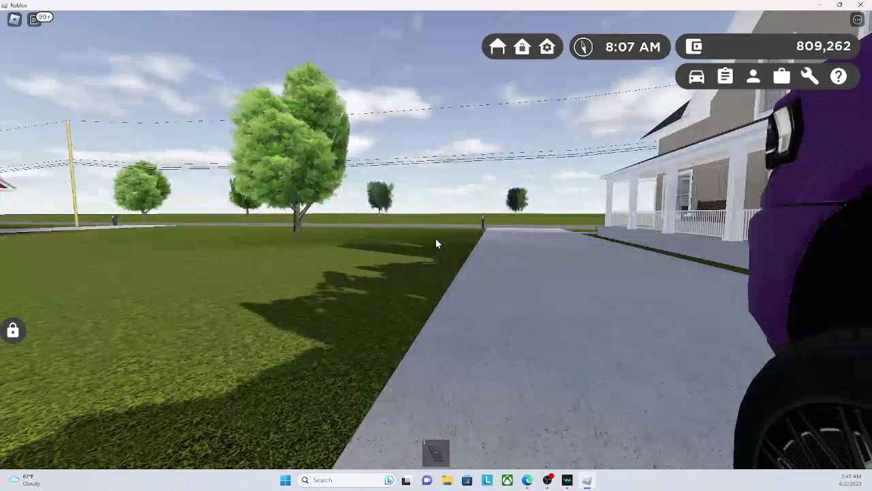
pyautogui.rightClick(437, 243)
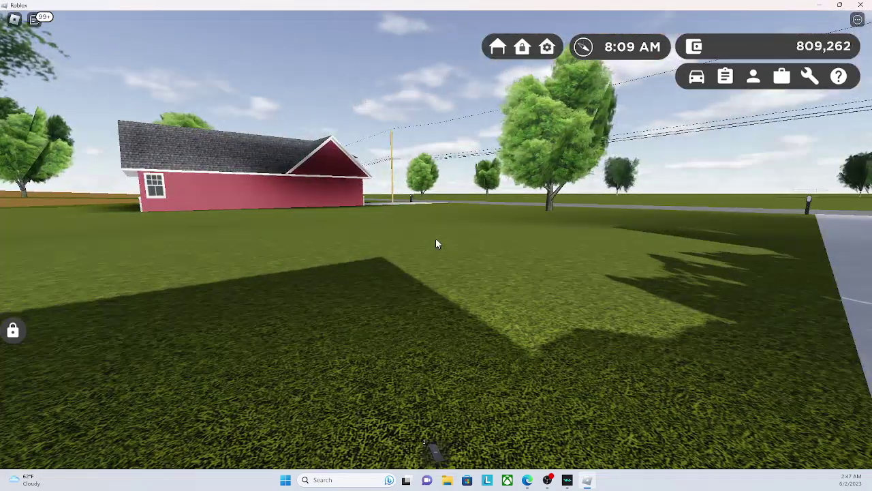
pyautogui.moveTo(437, 244); pyautogui.dragTo(437, 244)
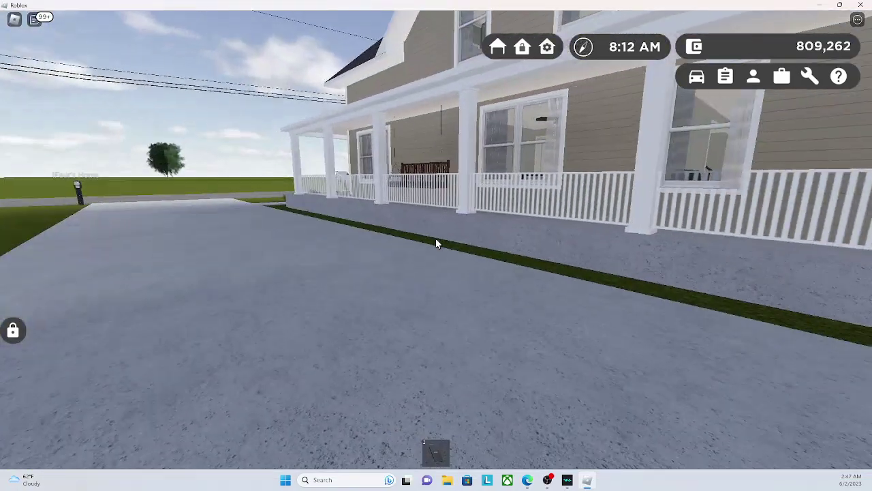
# Step: Walk along the truck's side to its front grille and view it up close
pyautogui.press('w')
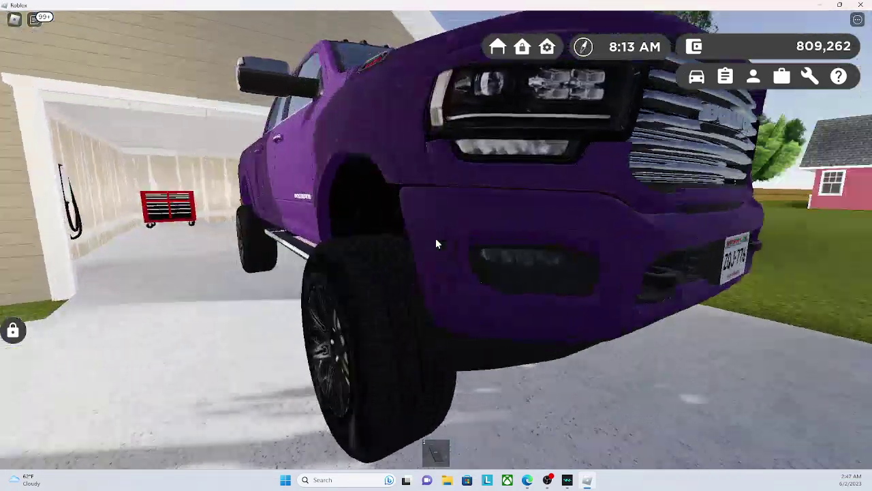
pyautogui.press('w')
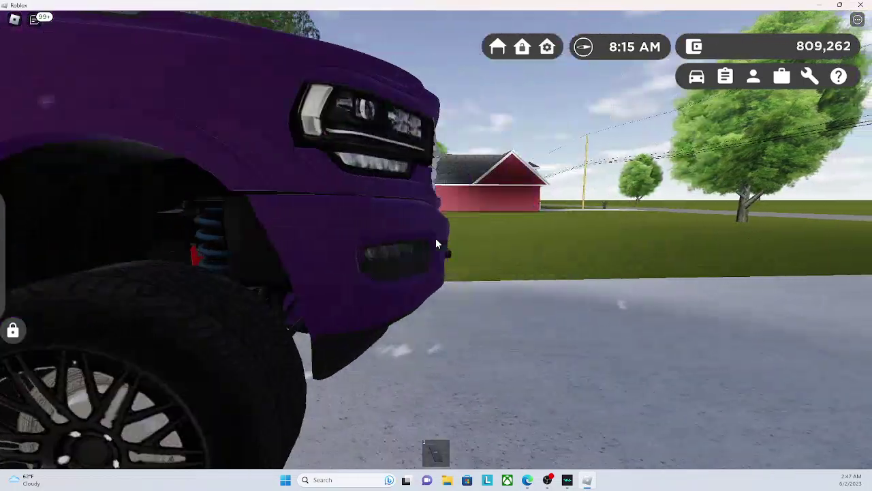
pyautogui.press('w')
pyautogui.moveTo(437, 243); pyautogui.dragTo(437, 244)
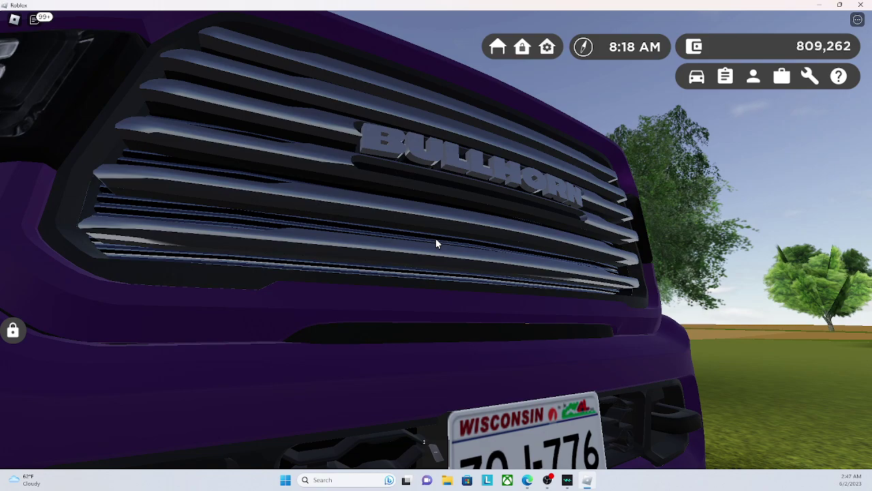
pyautogui.press('s')
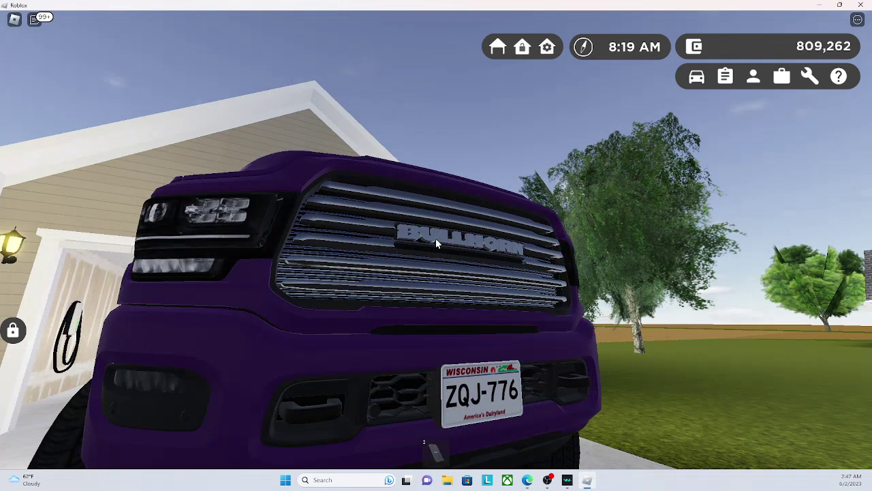
# Step: Walk along the truck into the garage and around its rear
pyautogui.press('w')
pyautogui.moveTo(437, 243); pyautogui.dragTo(437, 244)
pyautogui.press('w')
pyautogui.press('w')
pyautogui.press('w')
pyautogui.scroll(-3, 437, 243)
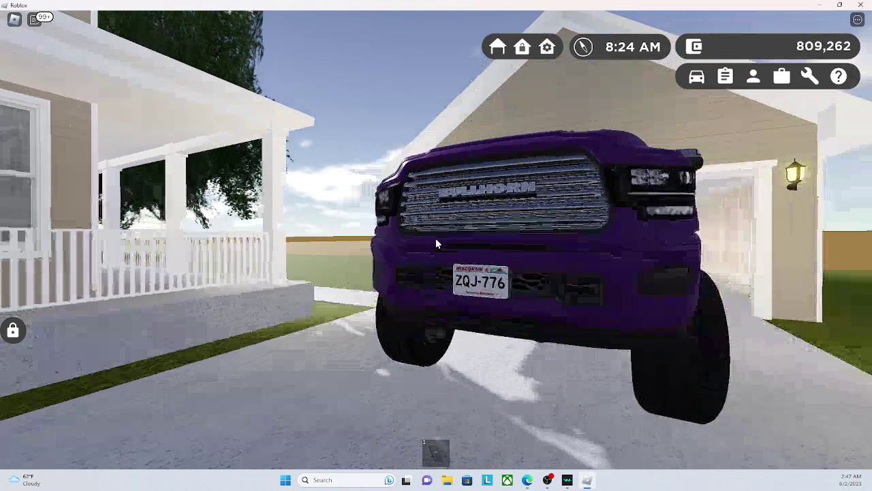
pyautogui.scroll(3, 437, 244)
pyautogui.scroll(-3, 437, 243)
pyautogui.scroll(2, 437, 243)
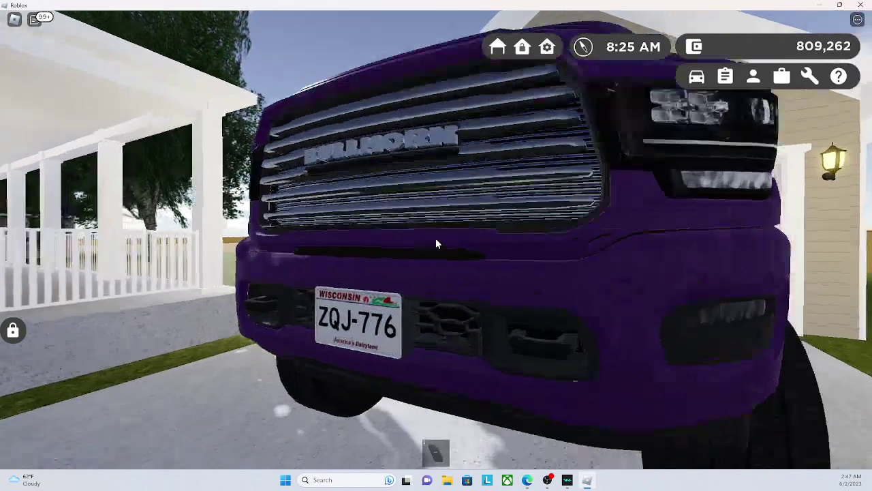
pyautogui.scroll(2, 437, 243)
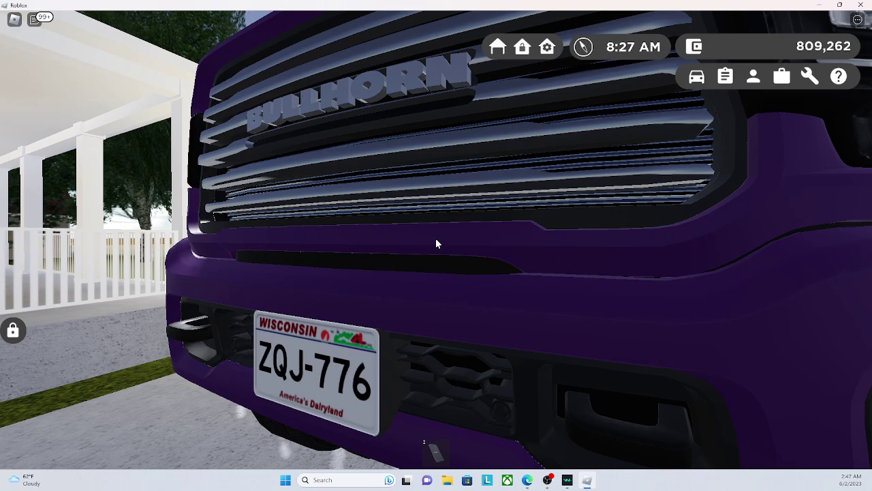
pyautogui.scroll(-3, 437, 243)
# Step: Orbit to the truck's side and walk along it past the door
pyautogui.moveTo(437, 244); pyautogui.dragTo(437, 244)
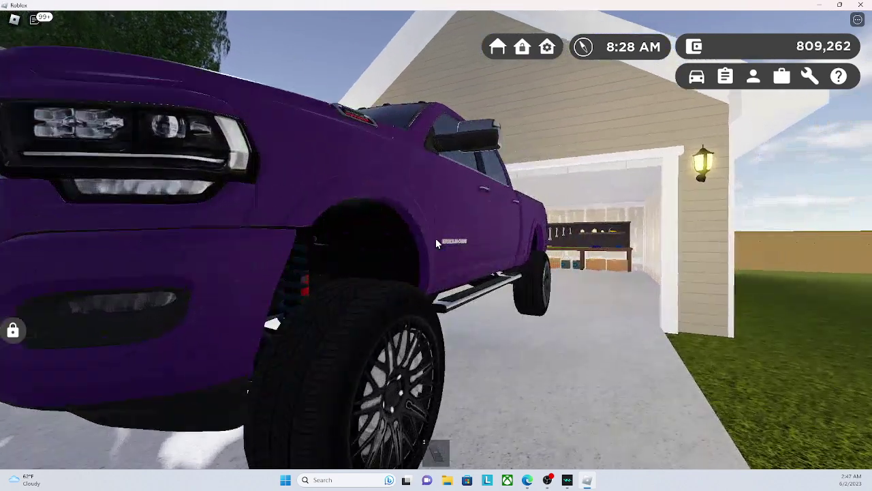
pyautogui.press('w')
pyautogui.press('d')
pyautogui.press('a')
# Step: View the rear wheel, front grille and driver side, then take a low view behind the truck
pyautogui.moveTo(437, 244); pyautogui.dragTo(436, 243)
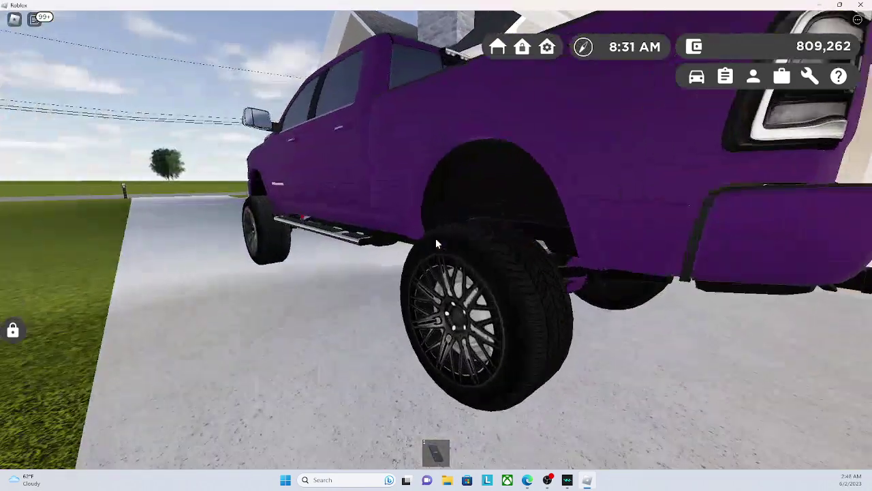
pyautogui.press('w')
pyautogui.moveTo(437, 243)
pyautogui.mouseDown()
pyautogui.moveTo(515, 271)
pyautogui.moveTo(459, 286)
pyautogui.moveTo(571, 219)
pyautogui.mouseUp()
pyautogui.press('w')
pyautogui.press('w')
pyautogui.scroll(-5, 437, 244)
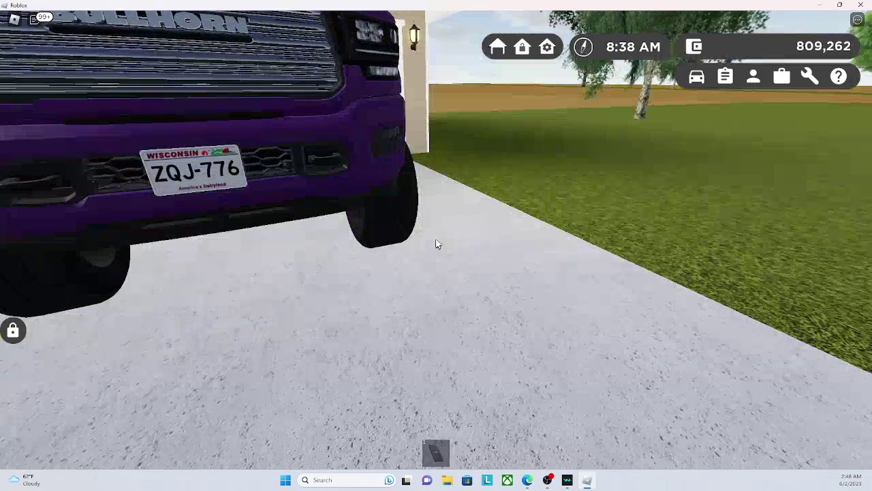
pyautogui.scroll(-5, 437, 244)
pyautogui.scroll(5, 459, 286)
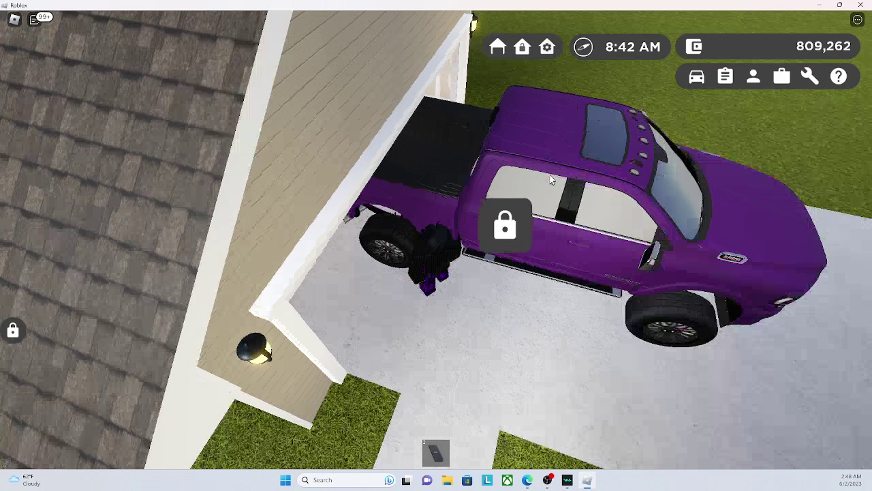
pyautogui.moveTo(600, 157)
pyautogui.mouseDown()
pyautogui.moveTo(436, 205)
pyautogui.moveTo(286, 129)
pyautogui.moveTo(483, 210)
pyautogui.moveTo(442, 196)
pyautogui.moveTo(437, 244)
pyautogui.mouseUp()
pyautogui.scroll(4, 436, 205)
pyautogui.scroll(6, 436, 204)
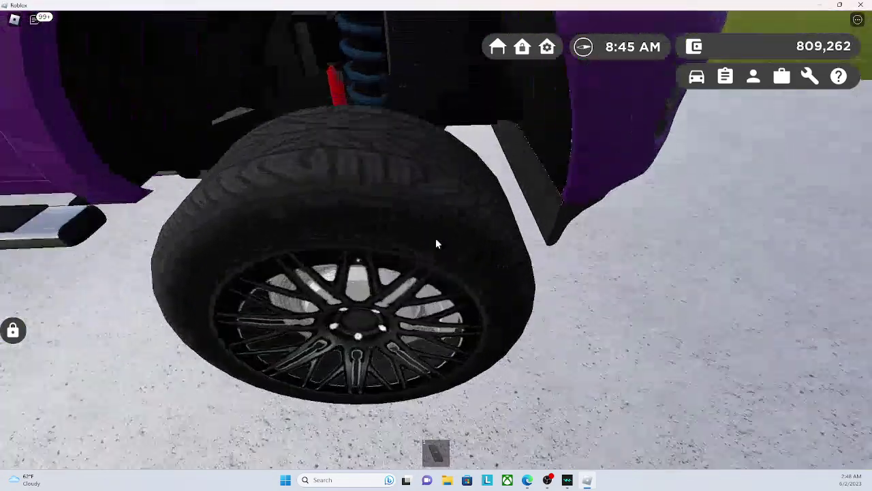
pyautogui.scroll(1, 437, 243)
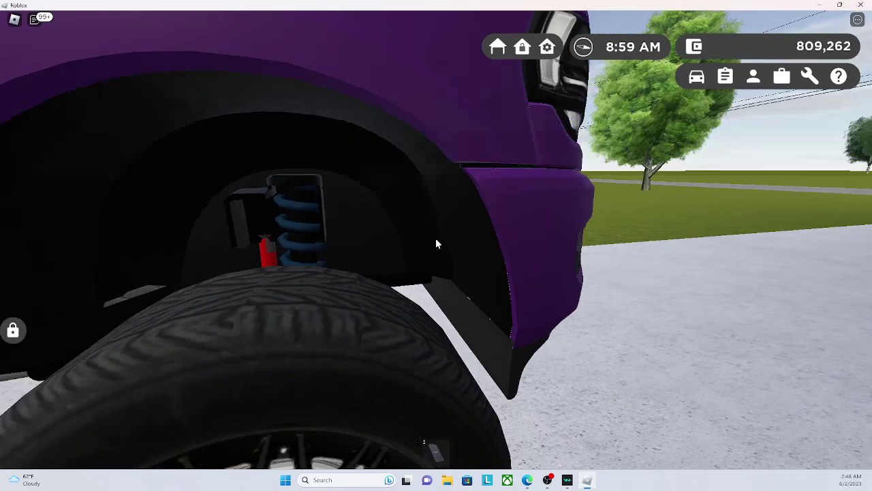
pyautogui.scroll(-3, 437, 243)
# Step: Orbit the camera from around the front wheel out to the truck's front beside the porch
pyautogui.moveTo(437, 243); pyautogui.dragTo(437, 243)
pyautogui.scroll(3, 436, 243)
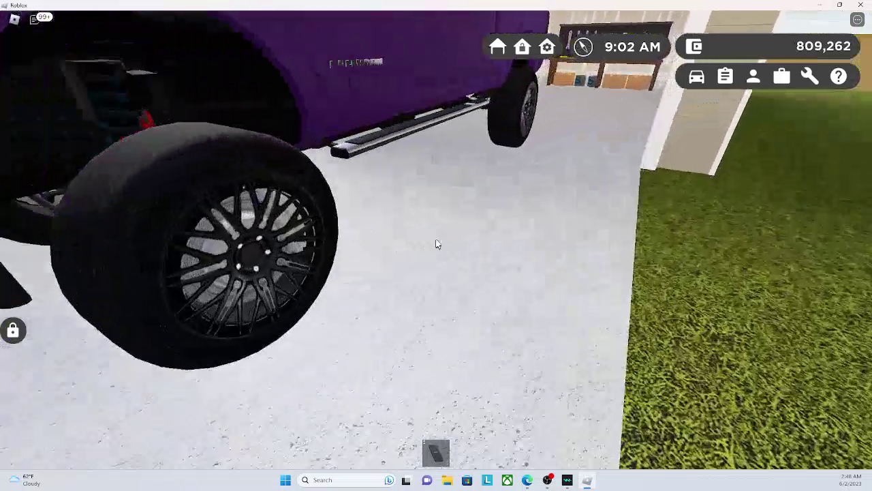
pyautogui.scroll(-3, 437, 243)
pyautogui.scroll(5, 437, 243)
pyautogui.moveTo(437, 243); pyautogui.dragTo(437, 243)
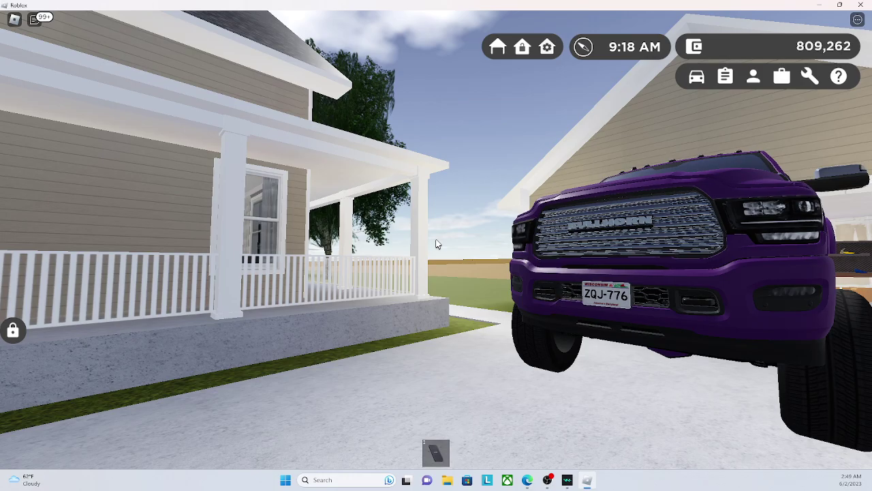
# Step: Circle from the front wheel to the rear plate, then sweep the view toward the porch
pyautogui.press('w')
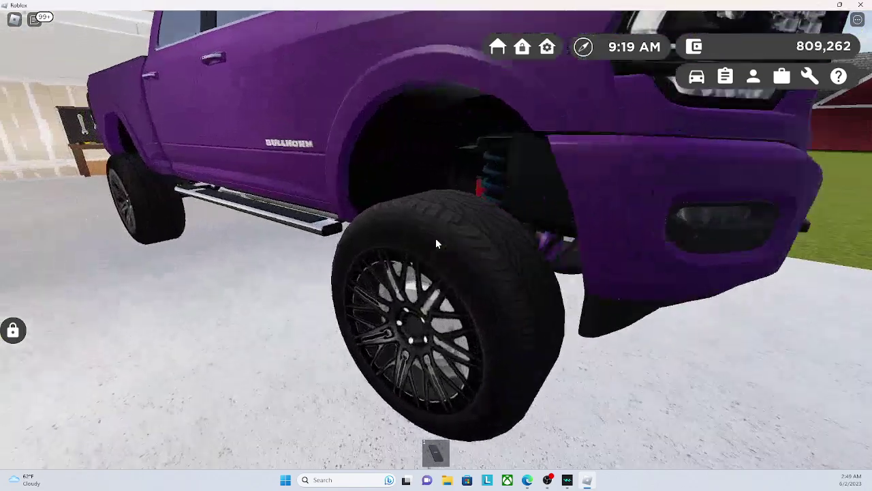
pyautogui.moveTo(437, 243); pyautogui.dragTo(437, 244)
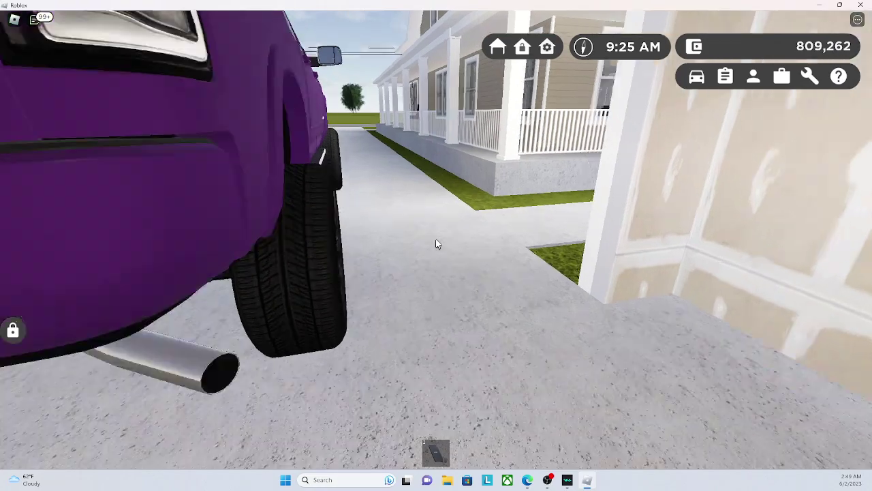
pyautogui.moveTo(437, 244); pyautogui.dragTo(437, 243)
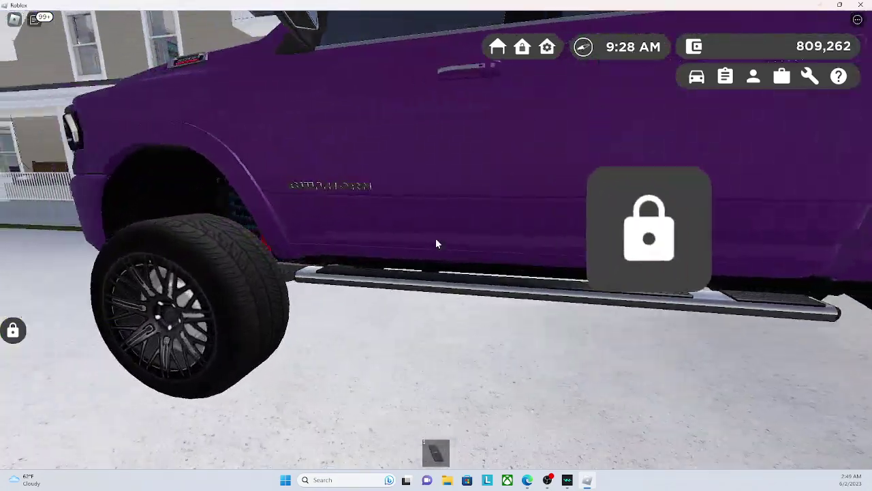
pyautogui.moveTo(437, 243); pyautogui.dragTo(435, 248)
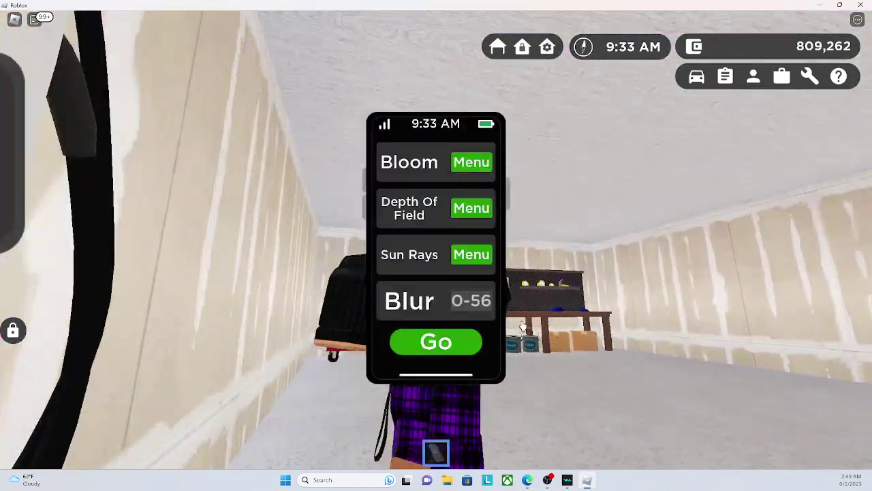
# Step: Start Freecam and fly under the truck's rear, out front, and back to the axle
pyautogui.click(436, 342)
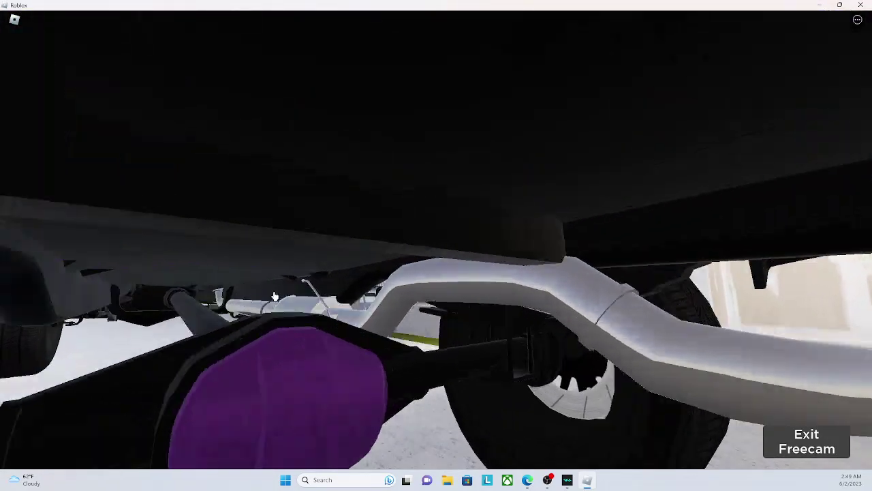
pyautogui.press('w')
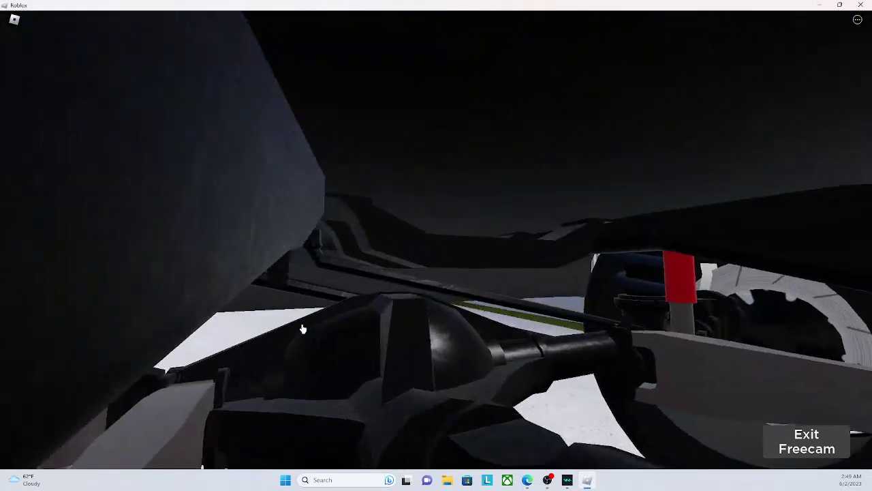
pyautogui.press('w')
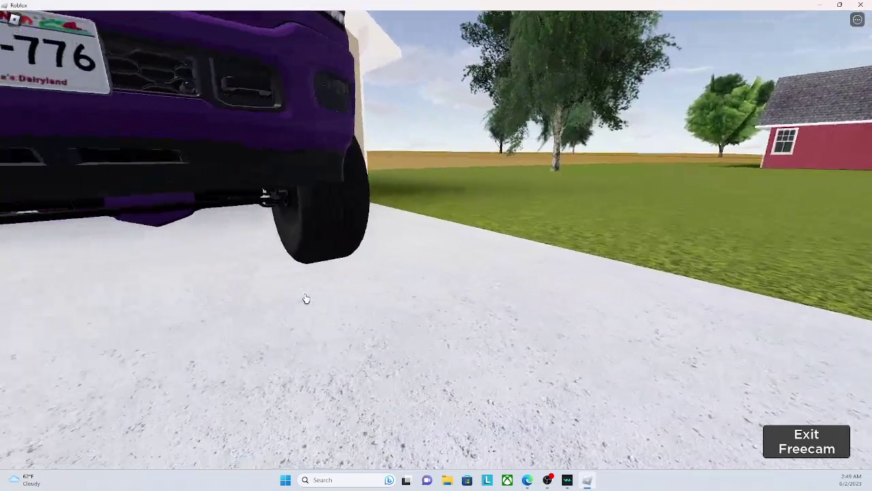
pyautogui.press('w')
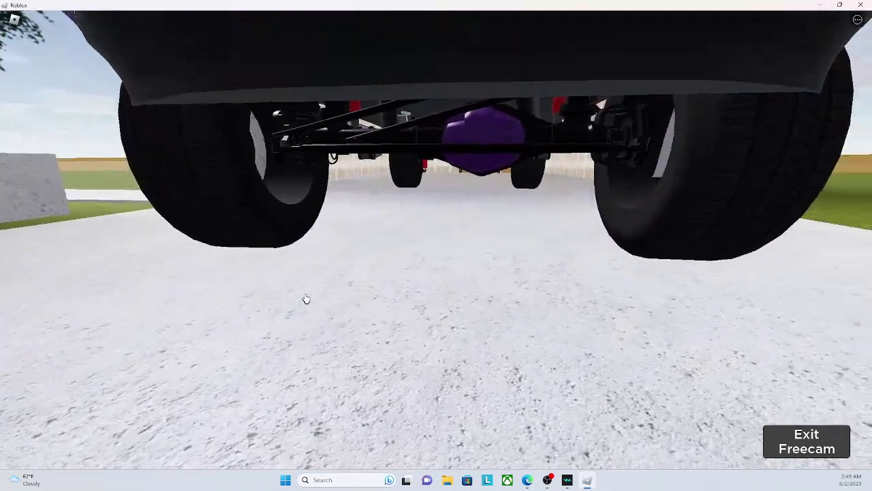
pyautogui.press('s')
pyautogui.press('s')
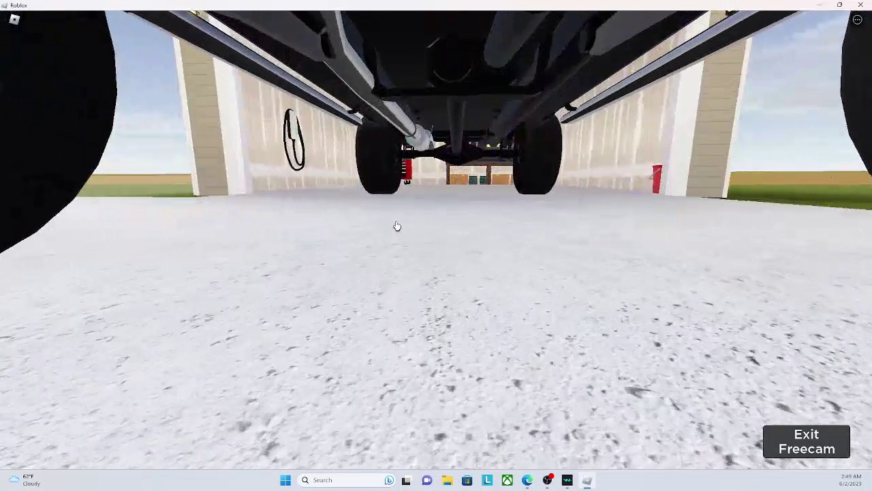
pyautogui.press('s')
# Step: Fly beside the tires to the rear axle, then out into the garage toward the workbench
pyautogui.press('w')
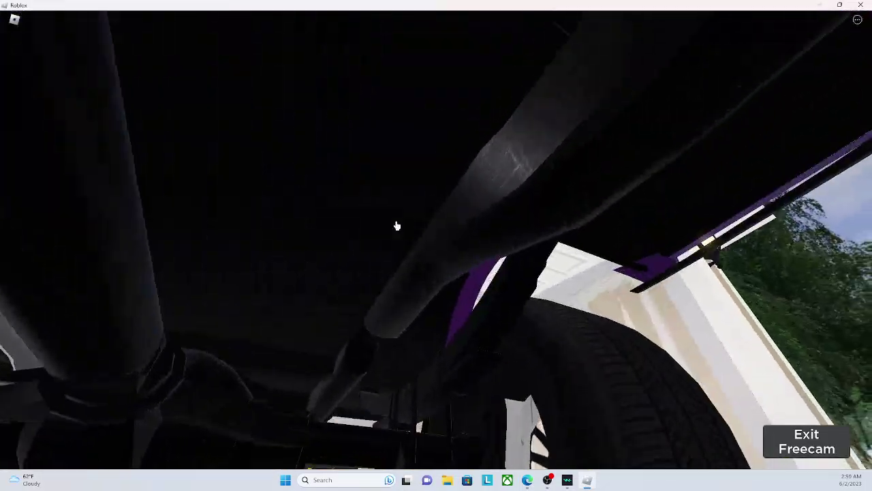
pyautogui.press('w')
pyautogui.press('w')
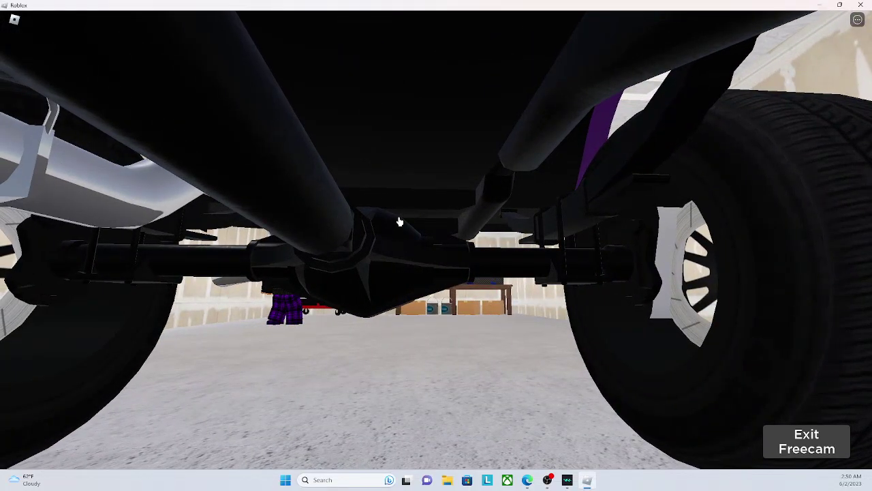
pyautogui.press('a')
pyautogui.press('w')
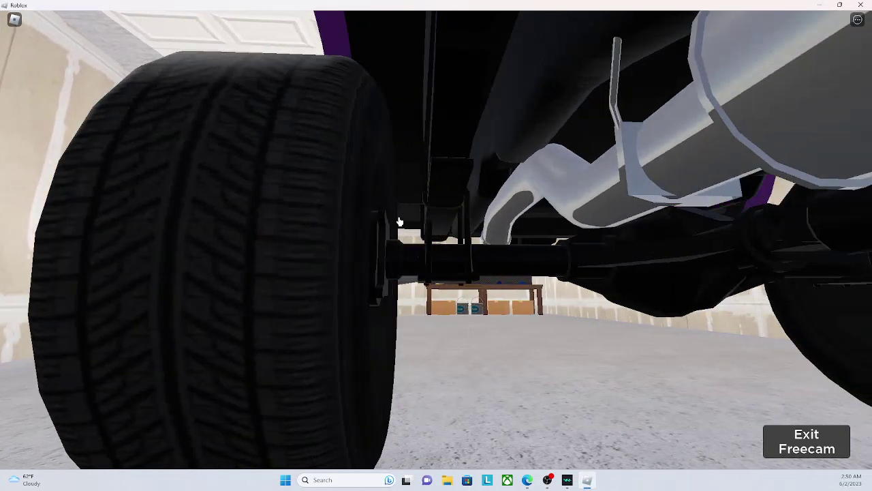
pyautogui.press('w')
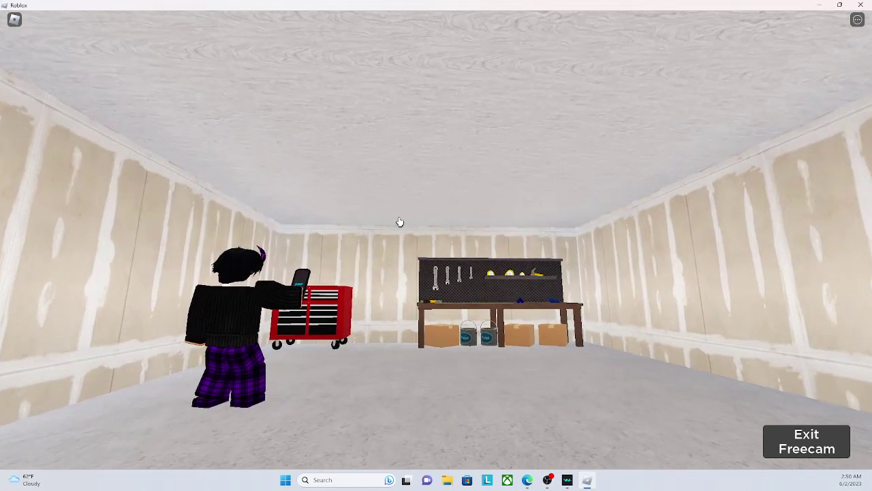
pyautogui.moveTo(659, 381)
pyautogui.mouseDown()
pyautogui.moveTo(470, 306)
pyautogui.moveTo(763, 444)
pyautogui.mouseUp()
pyautogui.press('w')
# Step: Exit Freecam, close the phone, and view the truck from its rear-left side
pyautogui.click(807, 441)
pyautogui.click(517, 365)
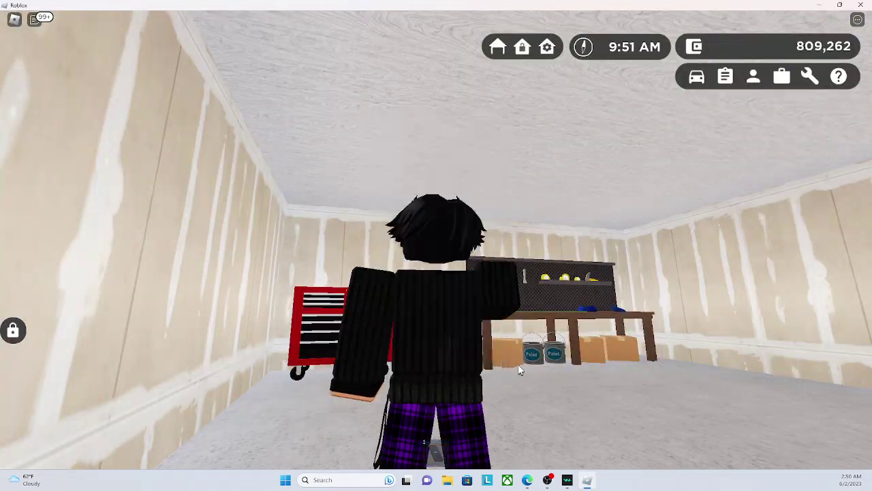
pyautogui.press('s')
pyautogui.press('w')
pyautogui.moveTo(467, 292); pyautogui.dragTo(516, 291)
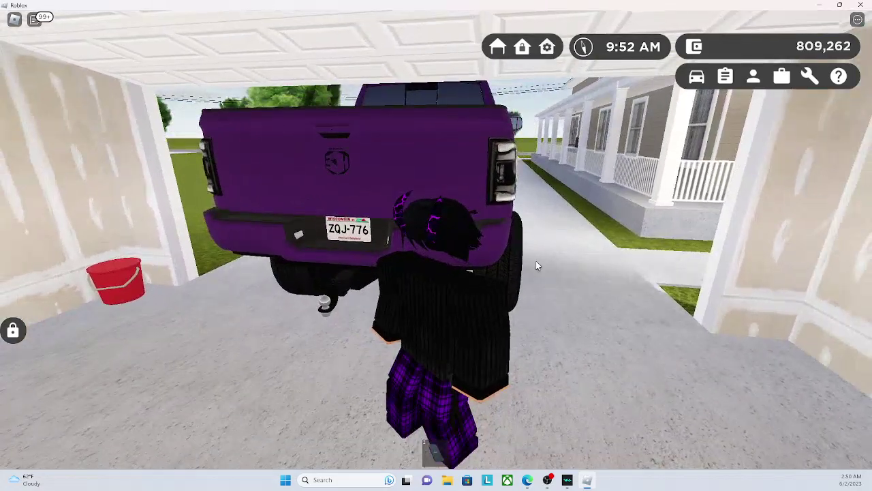
pyautogui.moveTo(536, 260); pyautogui.dragTo(364, 210)
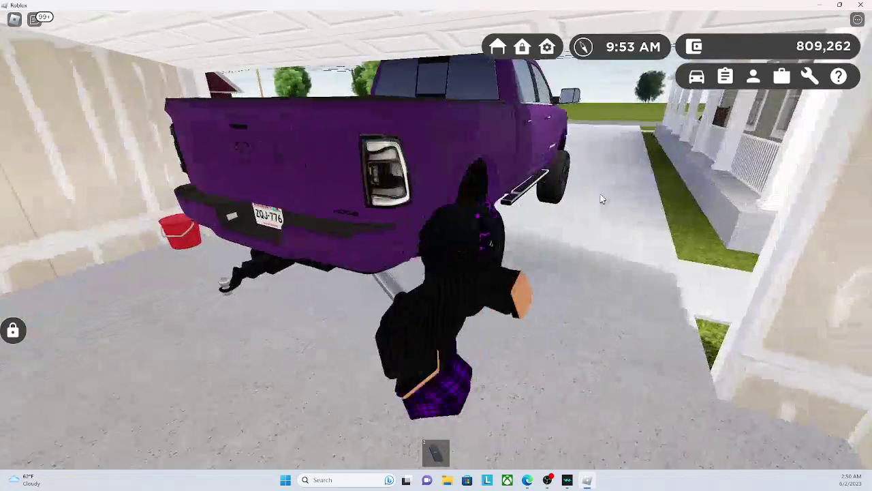
pyautogui.scroll(5, 437, 242)
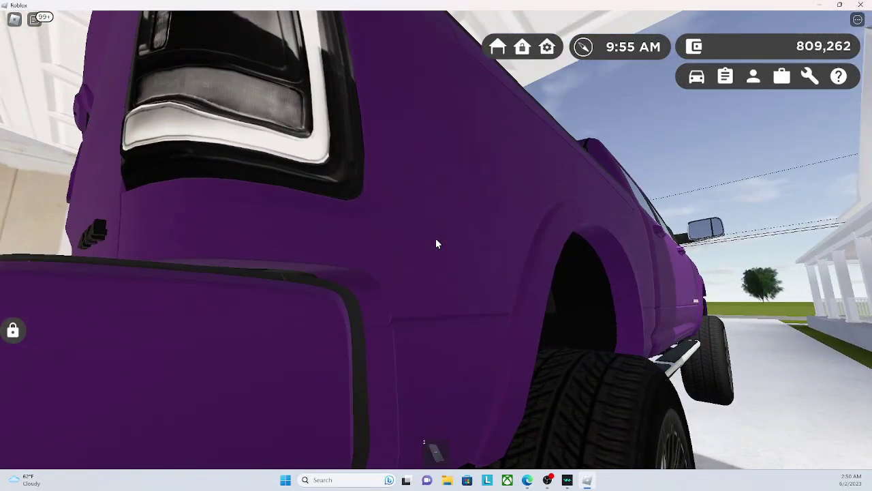
pyautogui.scroll(-5, 437, 244)
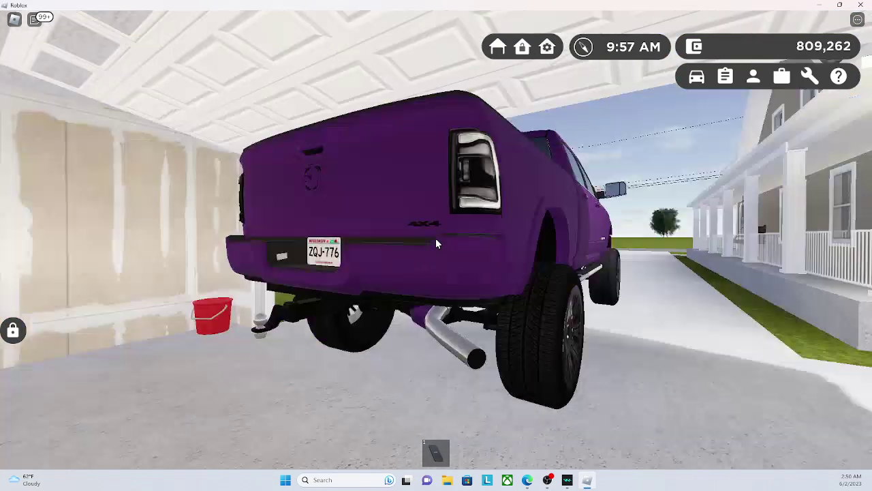
pyautogui.press('w')
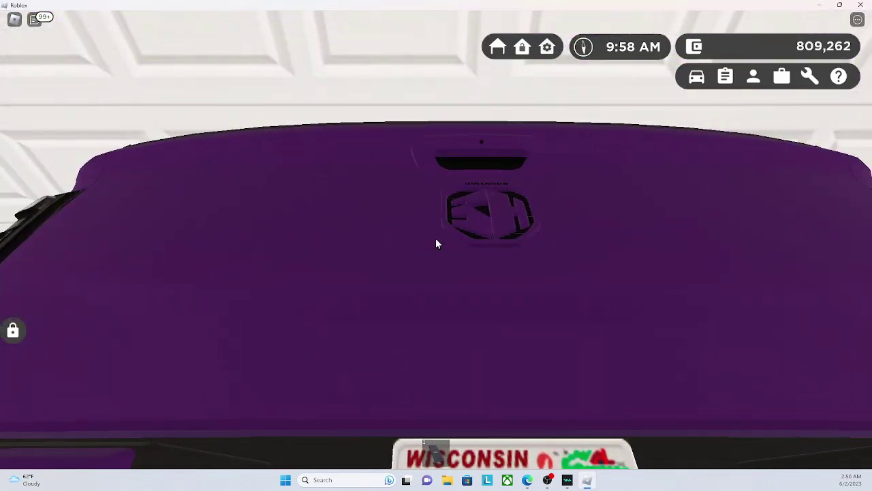
pyautogui.moveTo(436, 237); pyautogui.dragTo(436, 238)
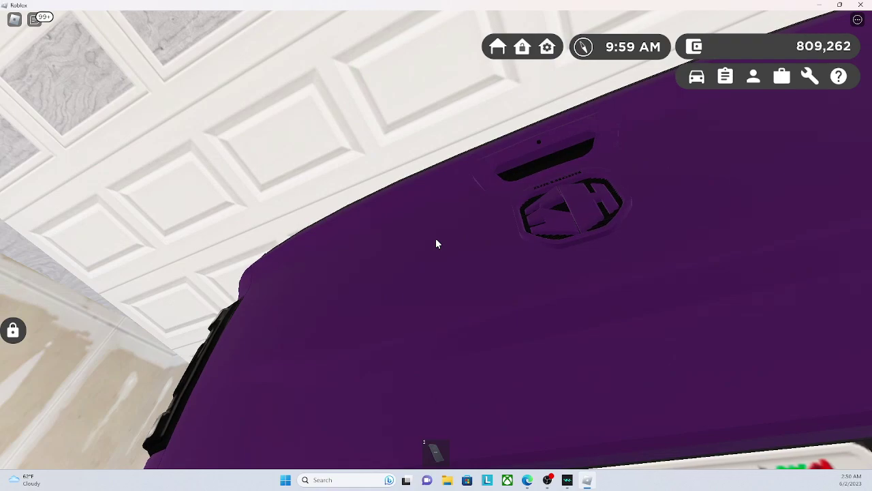
pyautogui.rightClick(436, 238)
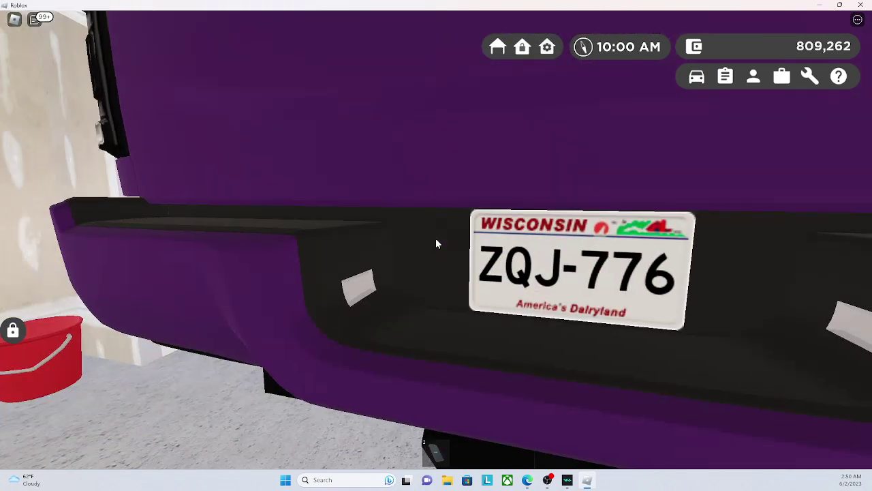
pyautogui.press('w')
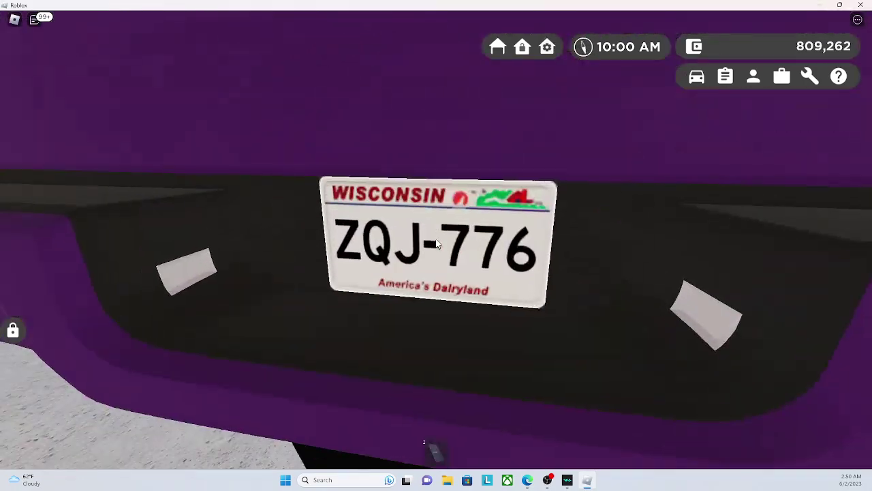
pyautogui.moveTo(436, 238); pyautogui.dragTo(449, 236)
# Step: Walk along the truck to the driver's door until the Drive prompt appears
pyautogui.press('w')
pyautogui.press('w')
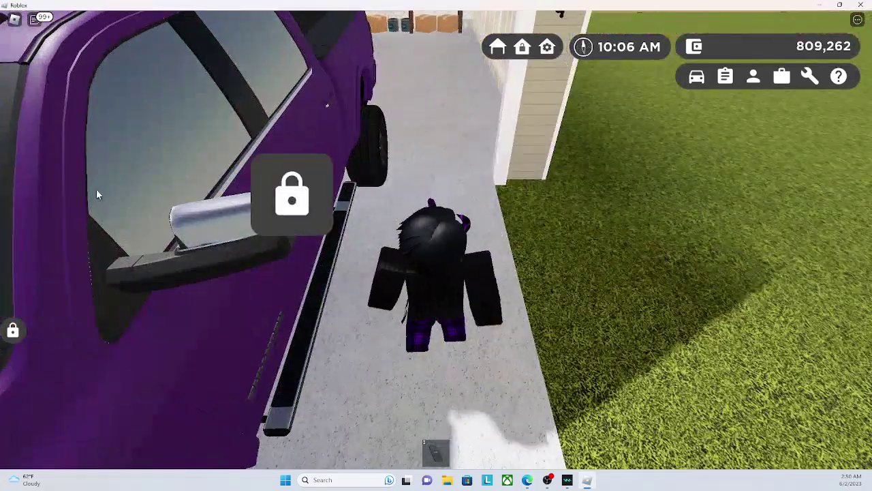
pyautogui.moveTo(127, 302)
pyautogui.mouseDown()
pyautogui.moveTo(315, 259)
pyautogui.moveTo(379, 259)
pyautogui.moveTo(587, 186)
pyautogui.moveTo(478, 233)
pyautogui.moveTo(510, 221)
pyautogui.mouseUp()
pyautogui.press('w')
pyautogui.press('w')
pyautogui.press('w')
pyautogui.press('w')
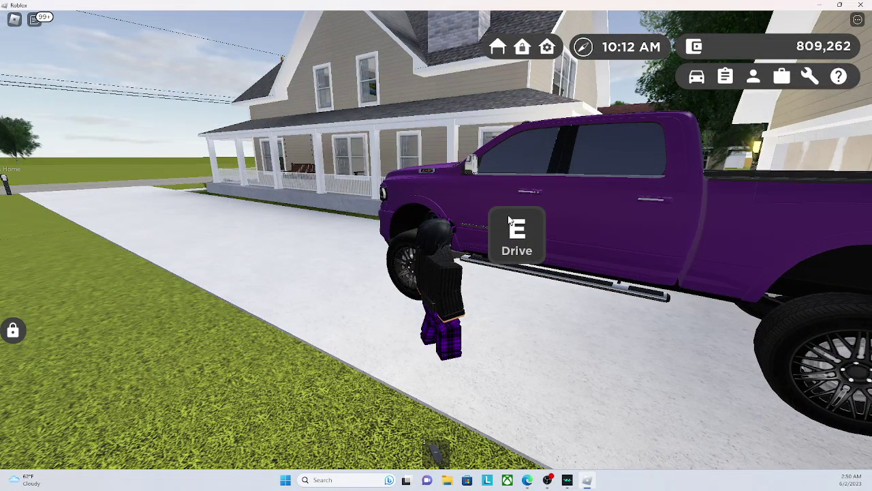
# Step: Get in the driver's seat, shift from P to R to N, orbit low, then exit
pyautogui.press('e')
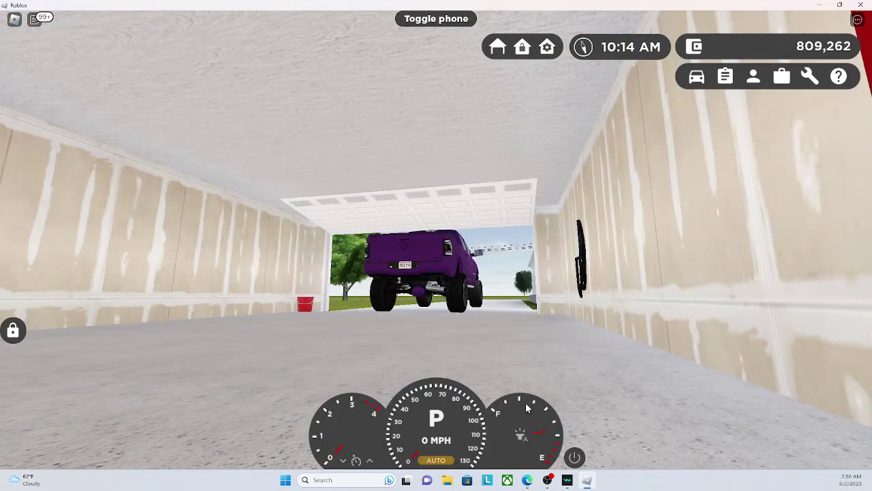
pyautogui.press('r')
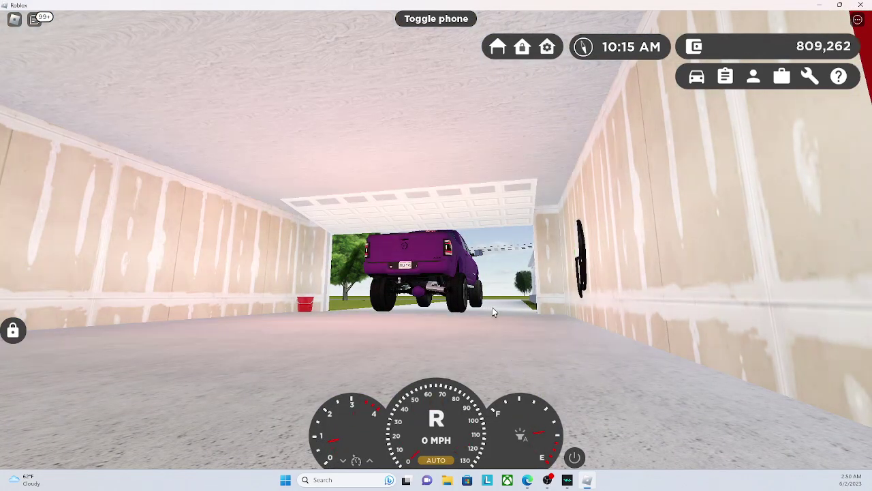
pyautogui.press('n')
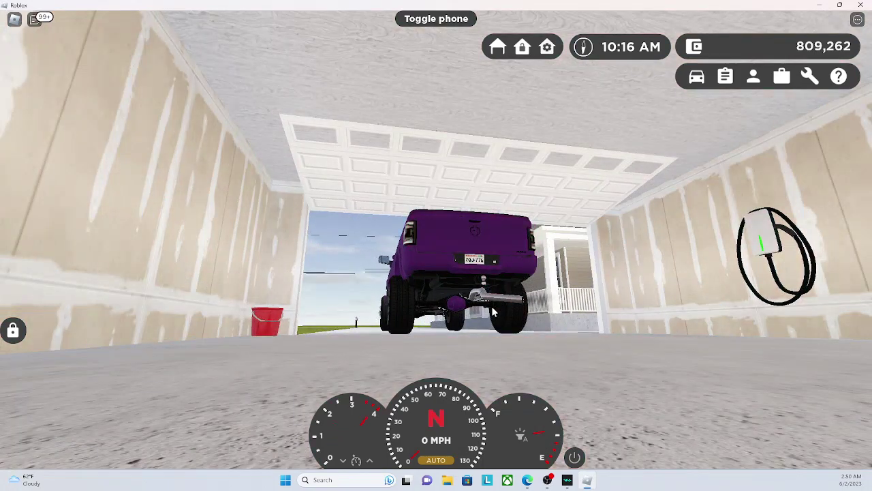
pyautogui.scroll(3, 494, 313)
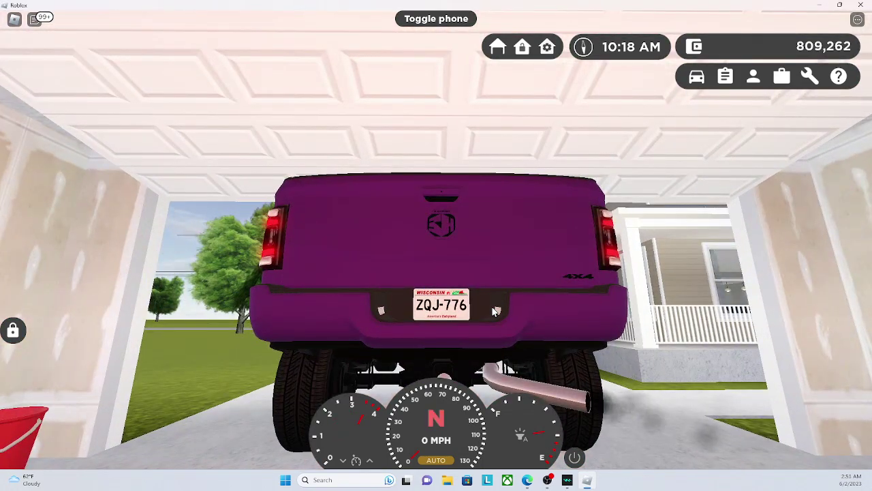
pyautogui.moveTo(493, 313); pyautogui.dragTo(482, 282)
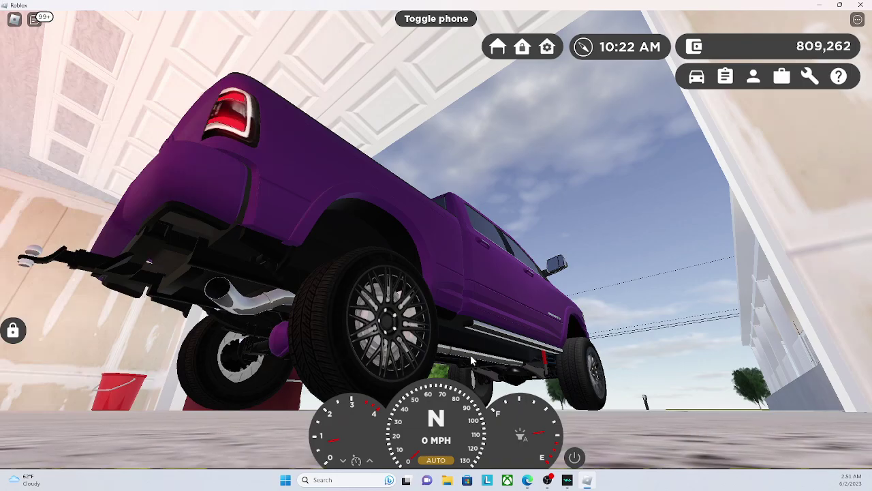
pyautogui.press('space')
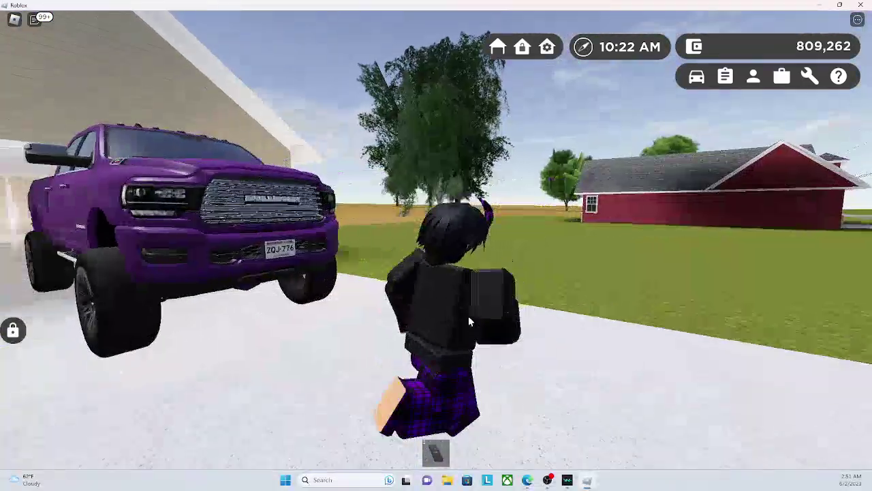
# Step: Walk past the truck into the garage, then circle around to face its front grille
pyautogui.press('w')
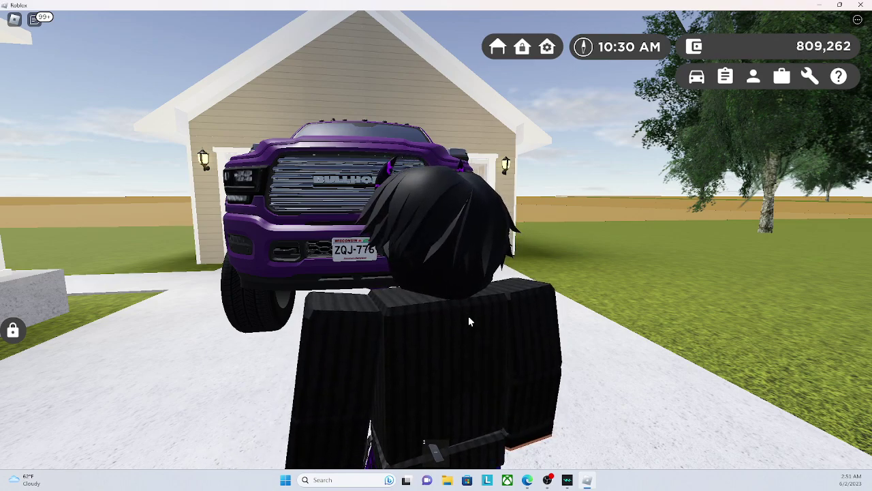
pyautogui.moveTo(468, 316)
pyautogui.mouseDown()
pyautogui.moveTo(426, 233)
pyautogui.moveTo(461, 249)
pyautogui.moveTo(380, 199)
pyautogui.moveTo(246, 189)
pyautogui.mouseUp()
pyautogui.press('w')
pyautogui.press('w')
pyautogui.press('w')
pyautogui.rightClick(332, 218)
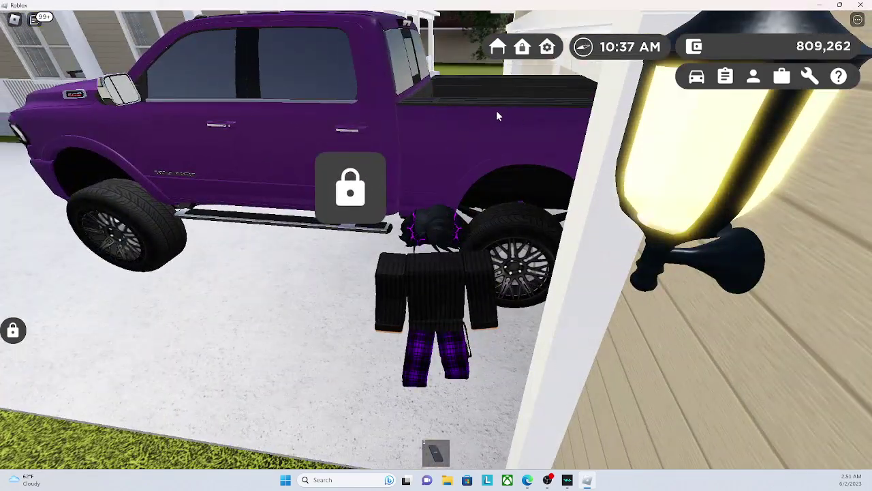
pyautogui.moveTo(496, 111)
pyautogui.mouseDown()
pyautogui.moveTo(467, 155)
pyautogui.moveTo(444, 235)
pyautogui.moveTo(501, 256)
pyautogui.mouseUp()
pyautogui.press('w')
pyautogui.press('w')
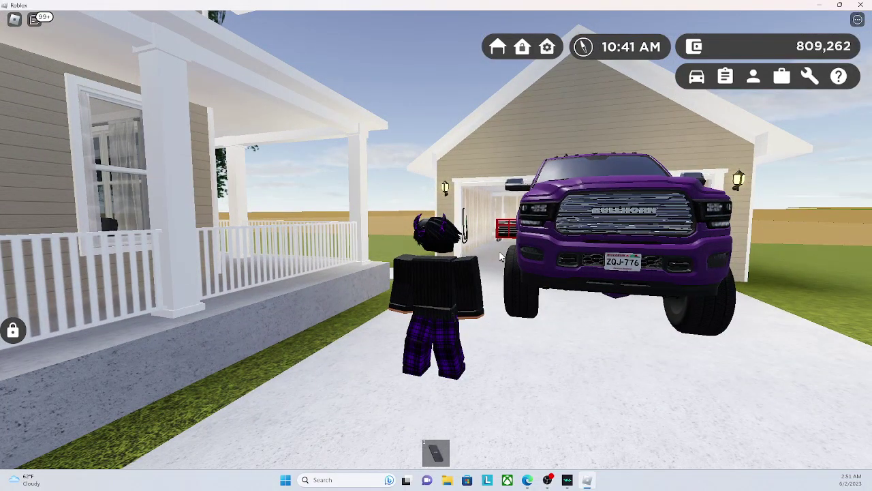